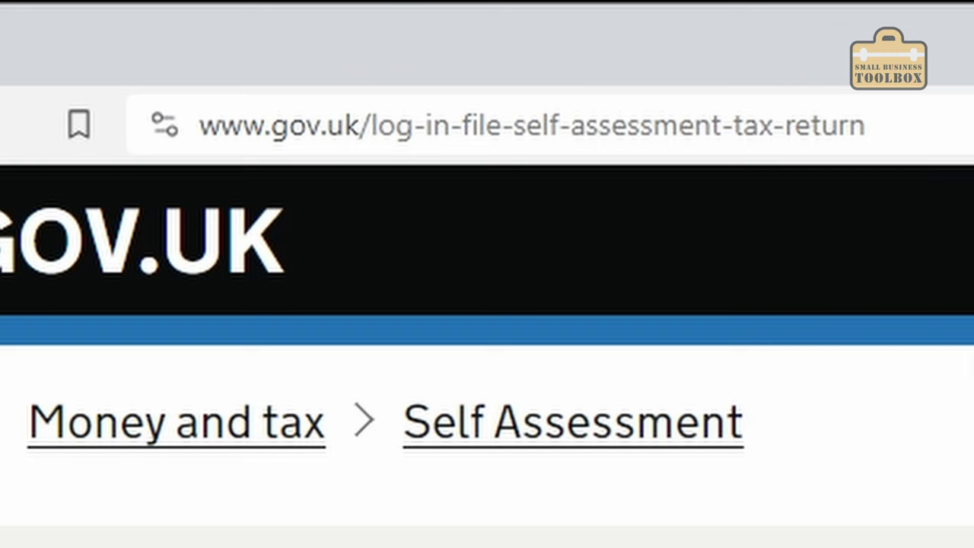
Step: Sign in to GOV.UK and start the 2022-23 online return from the Self Assessment area
{"action": "scroll", "coordinate": [947, 354], "scroll_direction": "down", "scroll_amount": 10}
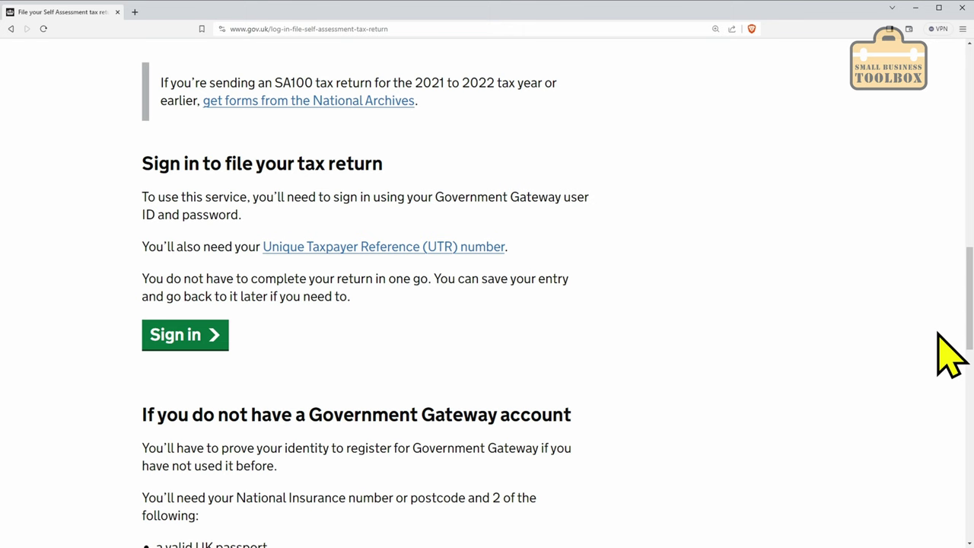
{"action": "left_click", "coordinate": [179, 334]}
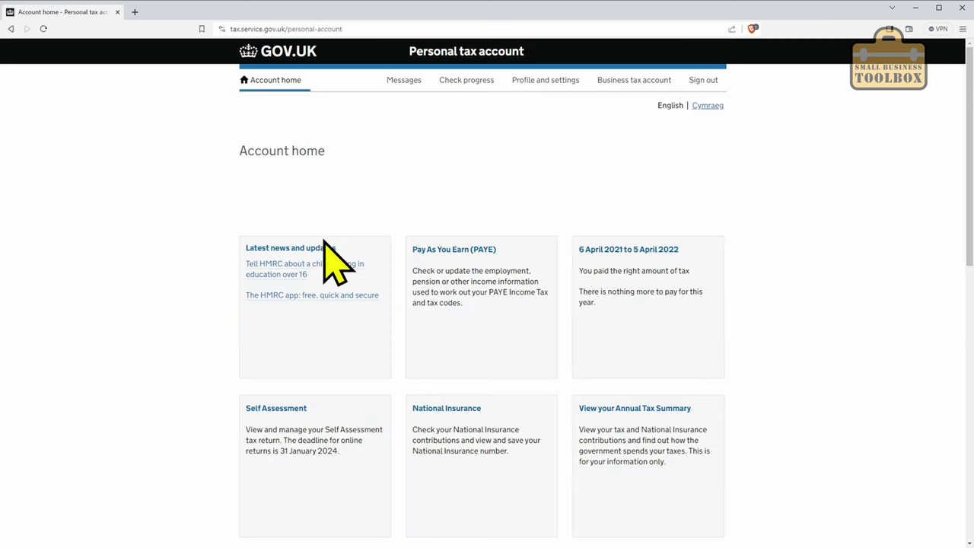
{"action": "left_click", "coordinate": [287, 414]}
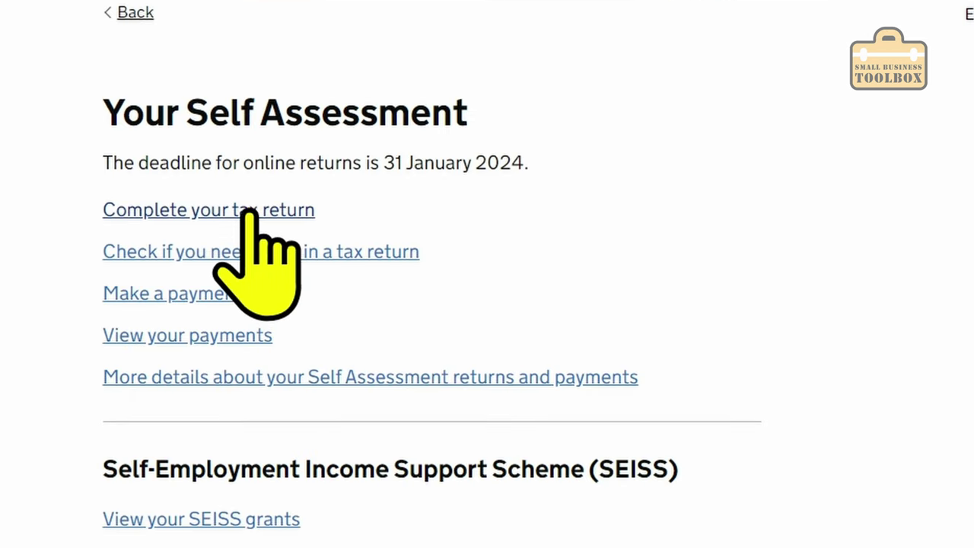
{"action": "left_click", "coordinate": [249, 211]}
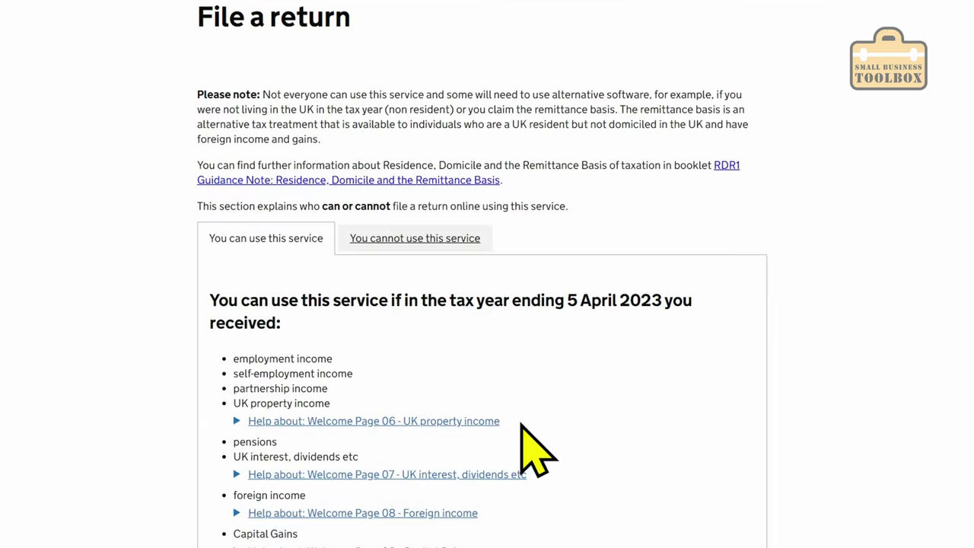
{"action": "scroll", "coordinate": [728, 387], "scroll_direction": "down", "scroll_amount": 15}
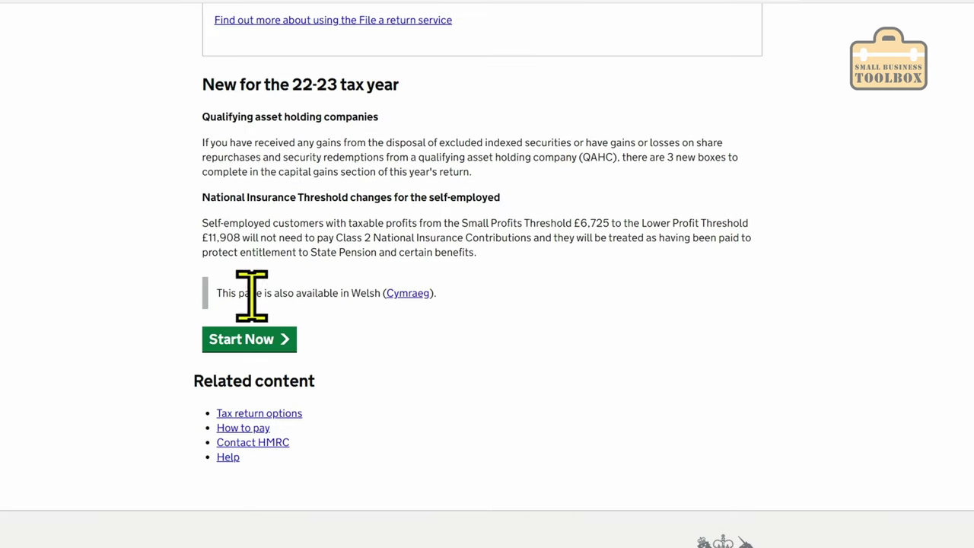
{"action": "left_click", "coordinate": [252, 341]}
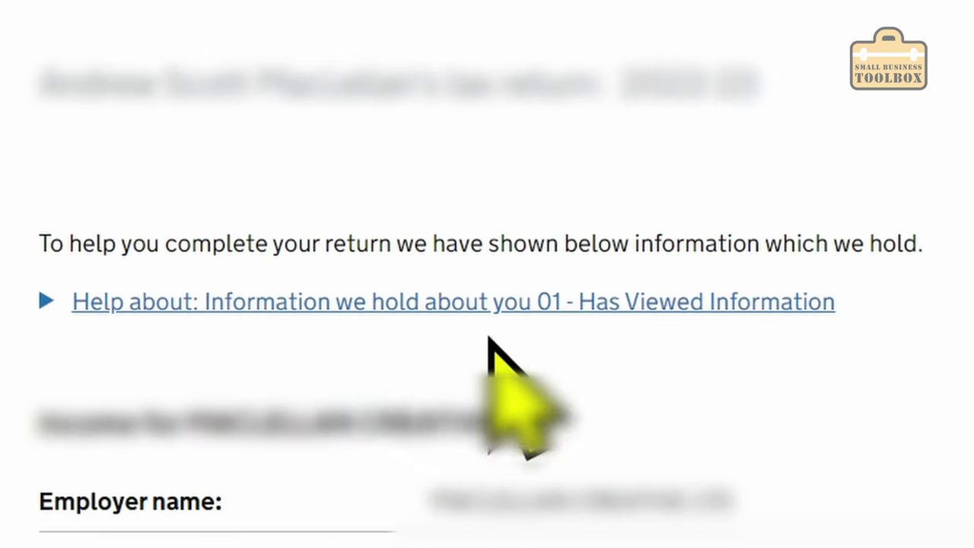
Step: Tick that the information HMRC holds has been viewed and continue to Tell us about you
{"action": "left_click", "coordinate": [363, 309]}
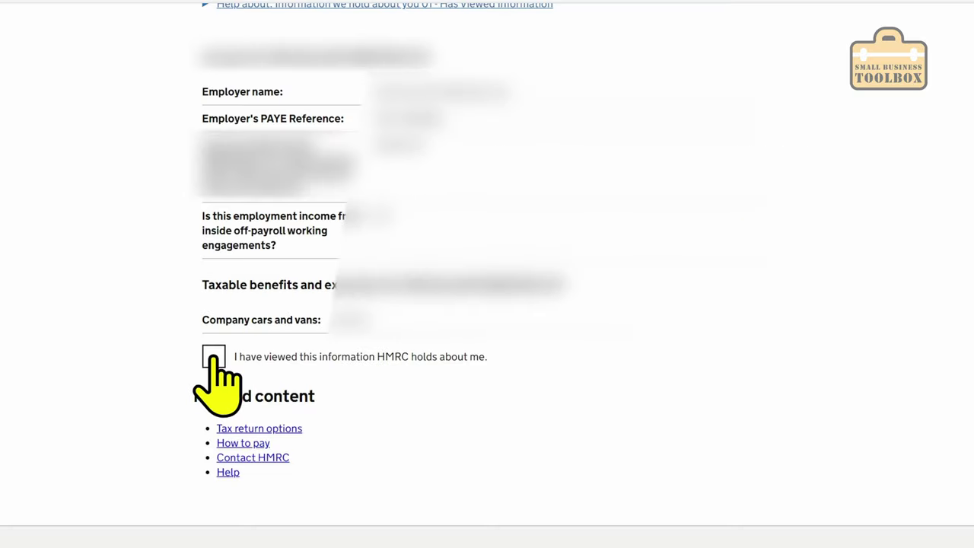
{"action": "left_click", "coordinate": [214, 356]}
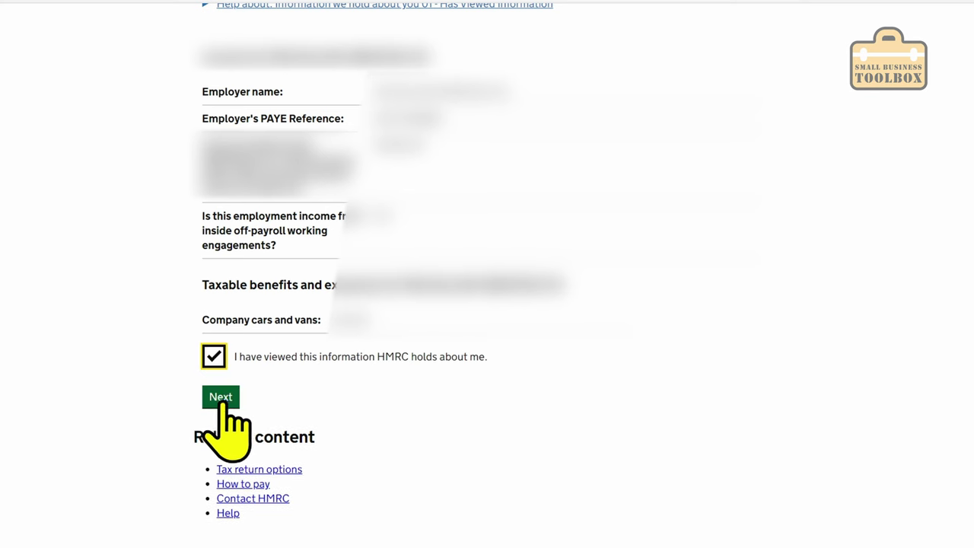
{"action": "left_click", "coordinate": [224, 398]}
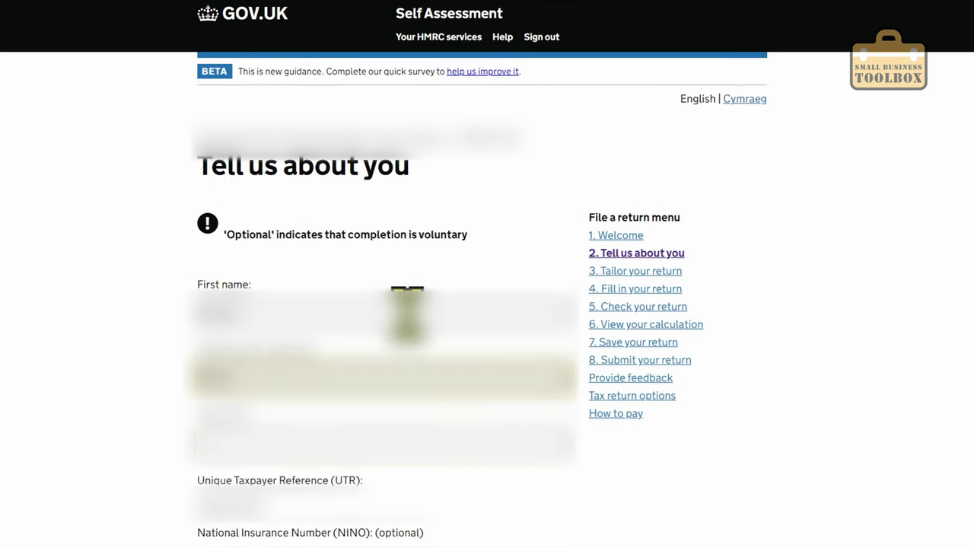
Step: Complete the name fields and save the personal details, marital status and loan answers
{"action": "key", "text": "Tab"}
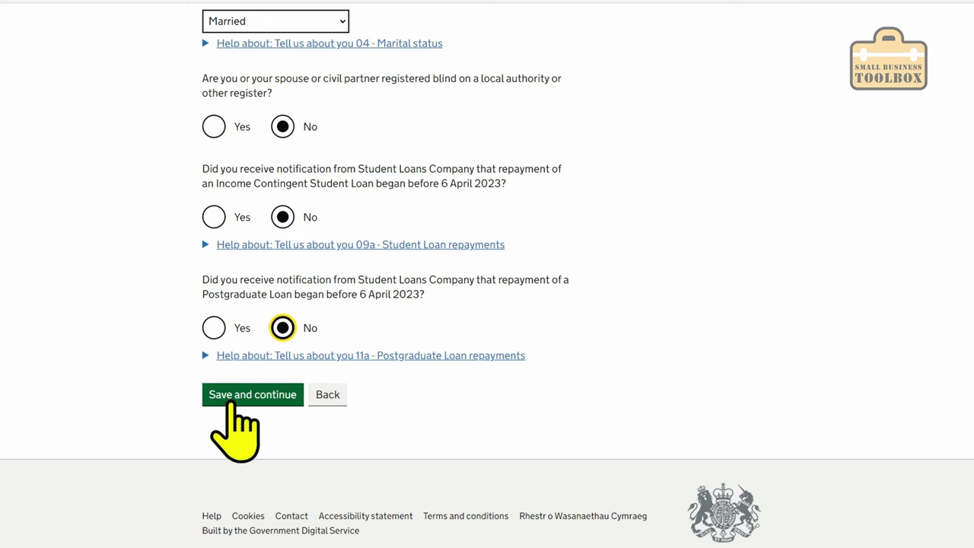
{"action": "left_click", "coordinate": [238, 396]}
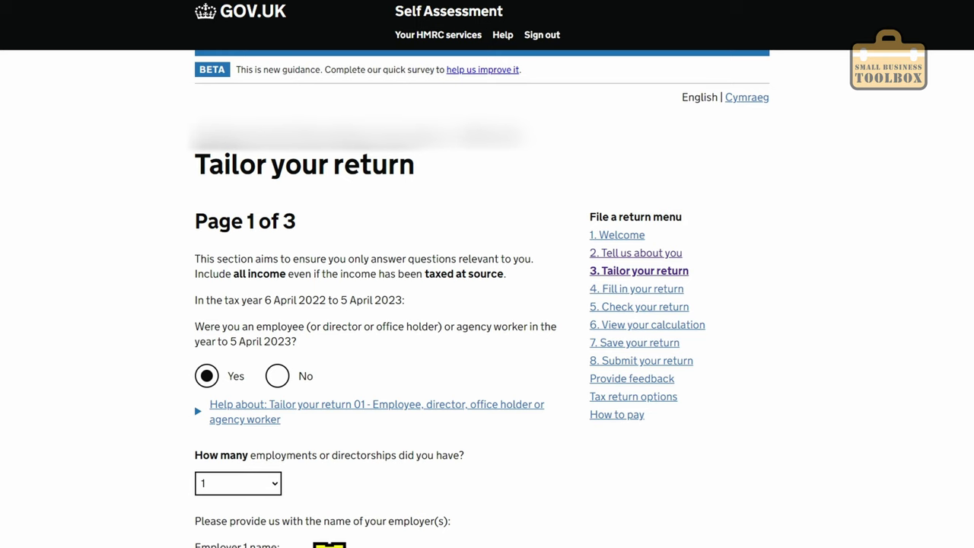
Step: Declare self-employment turnover over £1,000 with 1 business named 'Andy Mac Drums'
{"action": "scroll", "coordinate": [426, 102], "scroll_direction": "down", "scroll_amount": 10}
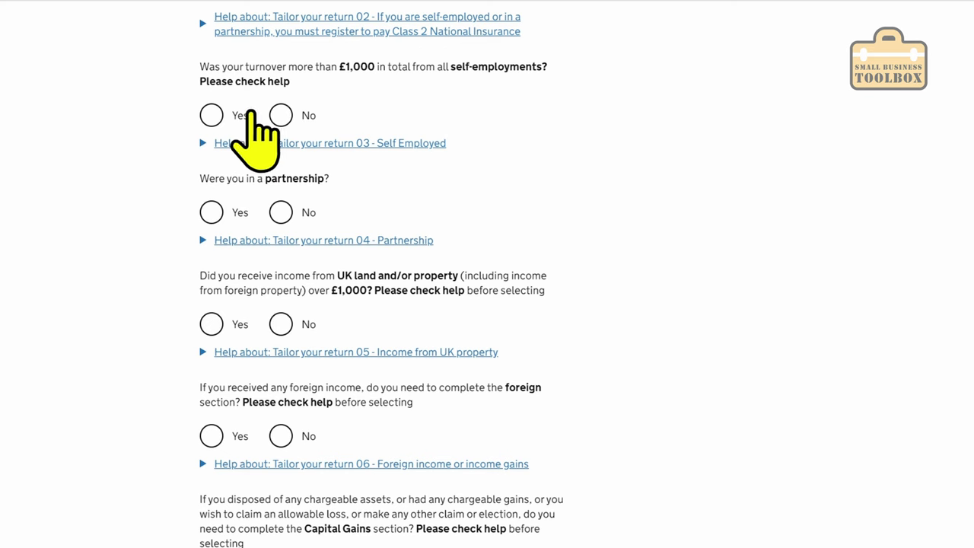
{"action": "left_click", "coordinate": [211, 115]}
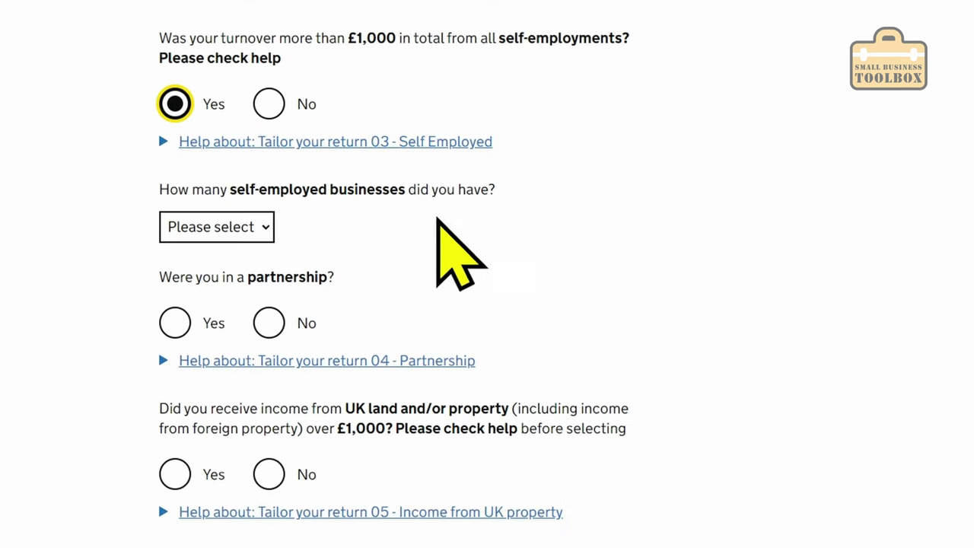
{"action": "left_click", "coordinate": [247, 228]}
{"action": "key", "text": "Down"}
{"action": "left_click", "coordinate": [328, 348]}
{"action": "type", "text": "Andy Mac Drums"}
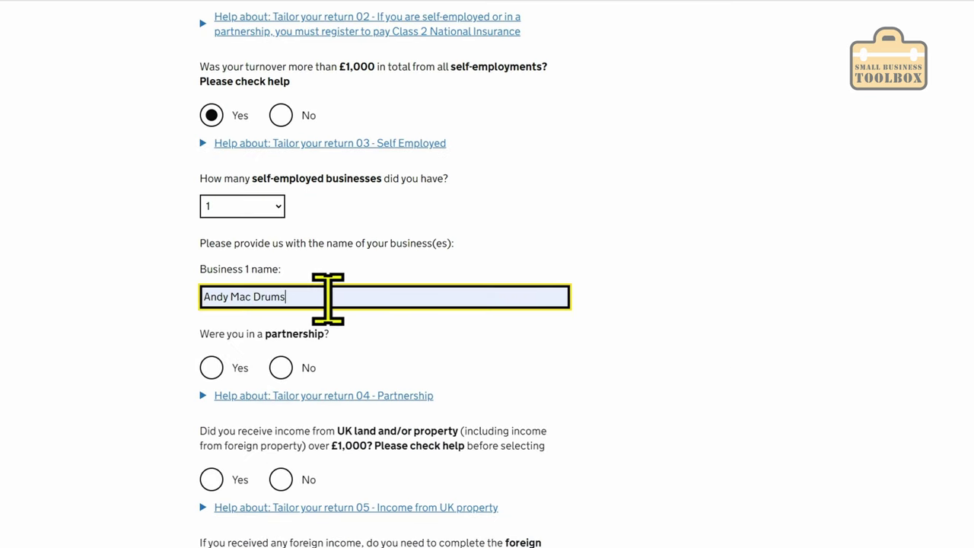
Step: Answer No to partnership, UK property, foreign income and Capital Gains, then save page 1
{"action": "left_click", "coordinate": [280, 367]}
{"action": "scroll", "coordinate": [396, 304], "scroll_direction": "down", "scroll_amount": 4}
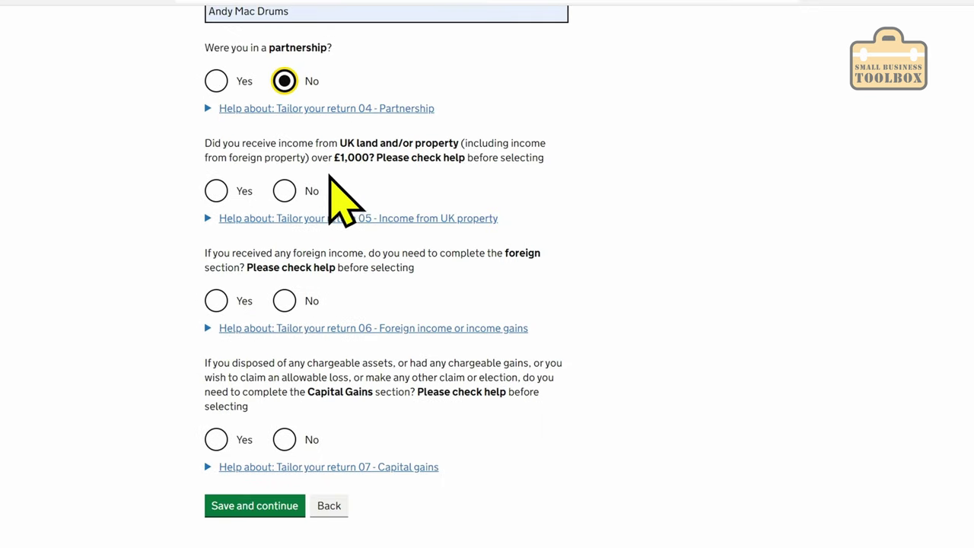
{"action": "left_click", "coordinate": [284, 190]}
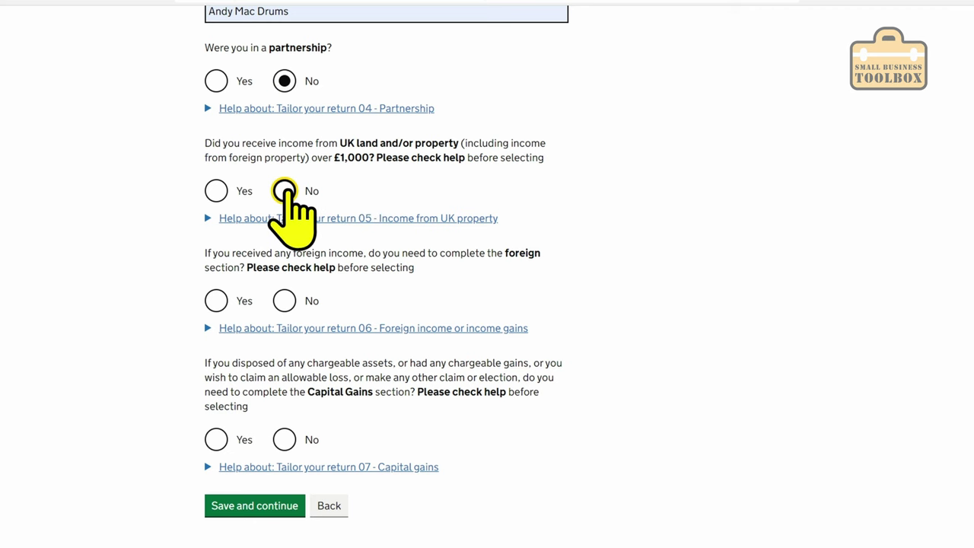
{"action": "left_click", "coordinate": [284, 302]}
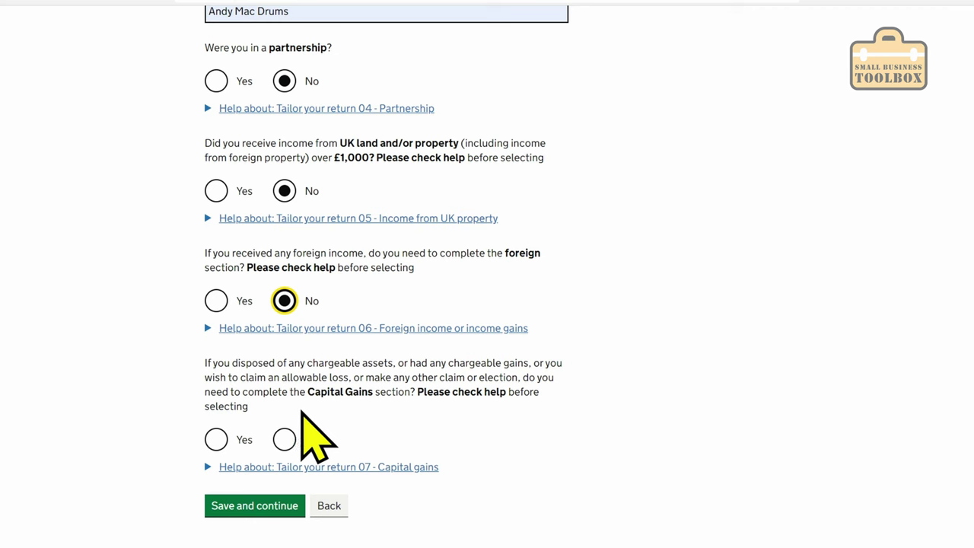
{"action": "left_click", "coordinate": [284, 439]}
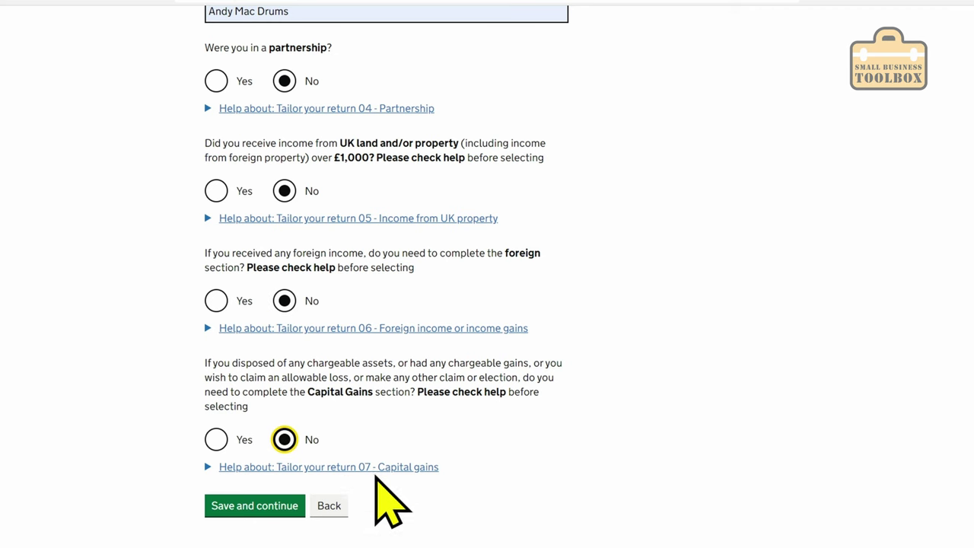
{"action": "left_click", "coordinate": [269, 508]}
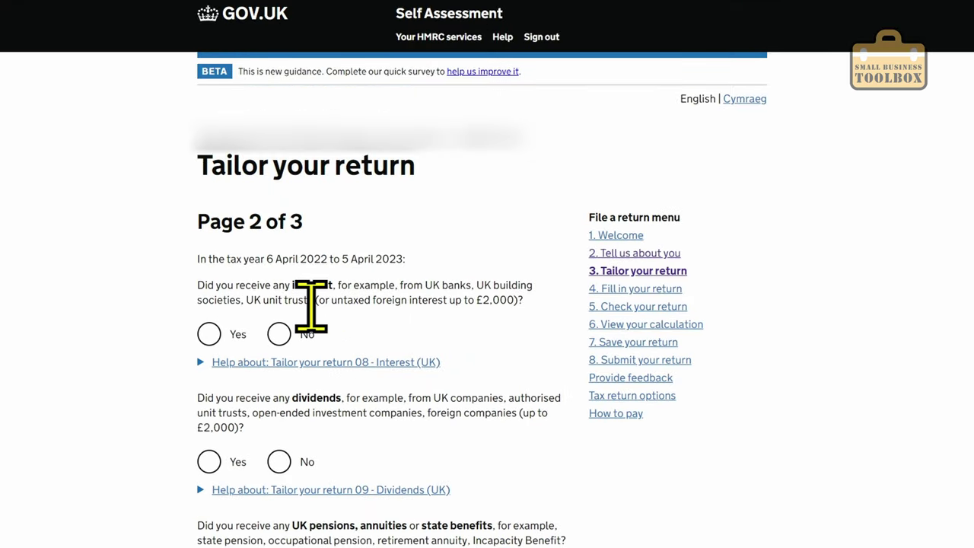
Step: Answer No to dividends, coronavirus support, other UK income, losses and pension charges, then save
{"action": "left_click", "coordinate": [278, 462]}
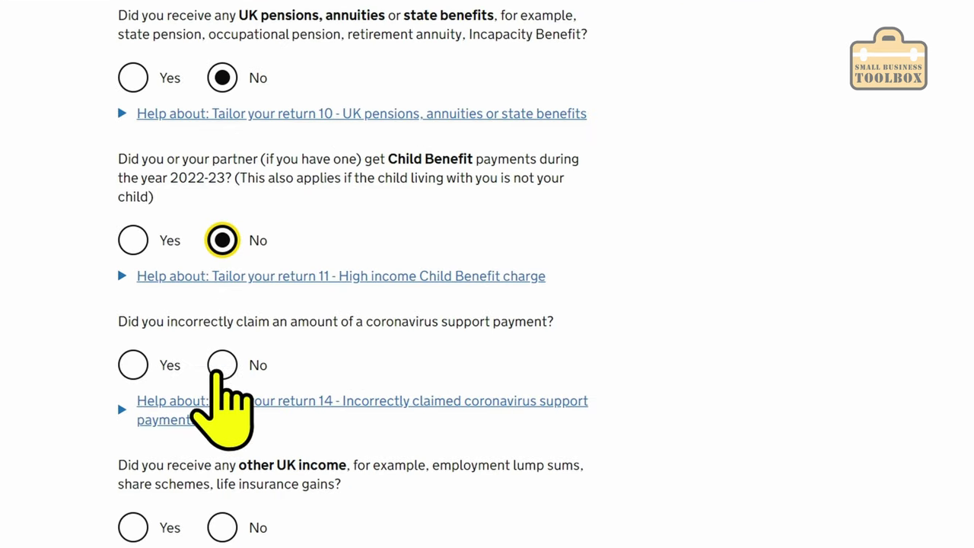
{"action": "left_click", "coordinate": [269, 216]}
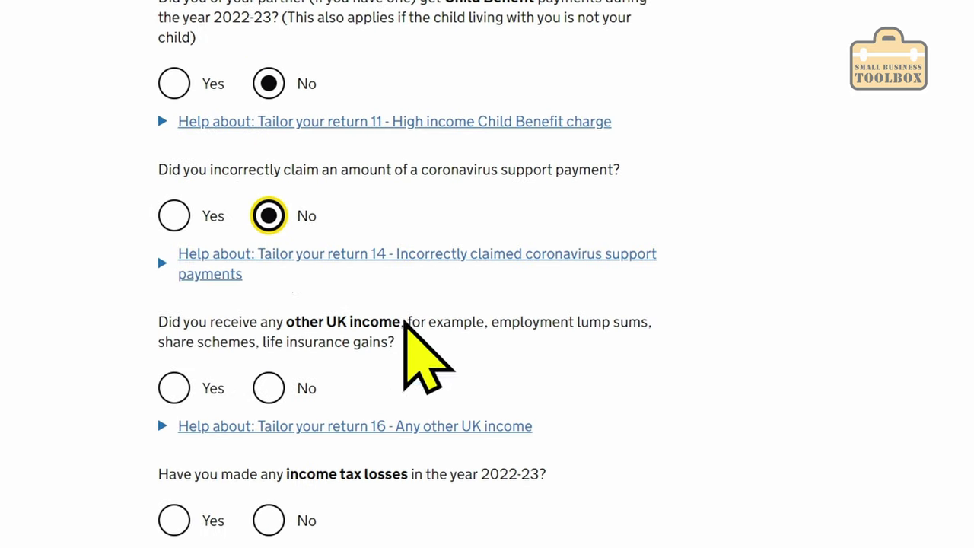
{"action": "left_click", "coordinate": [270, 380]}
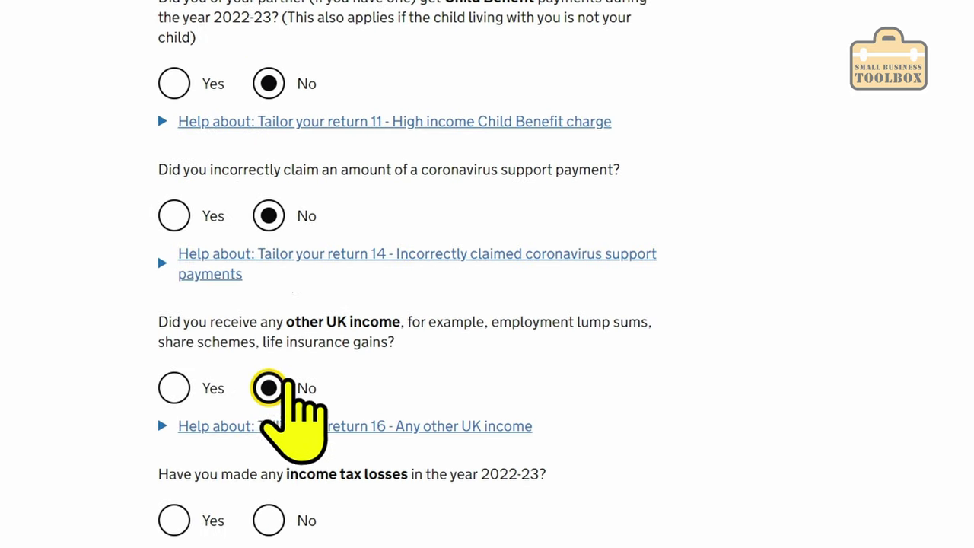
{"action": "left_click", "coordinate": [271, 525]}
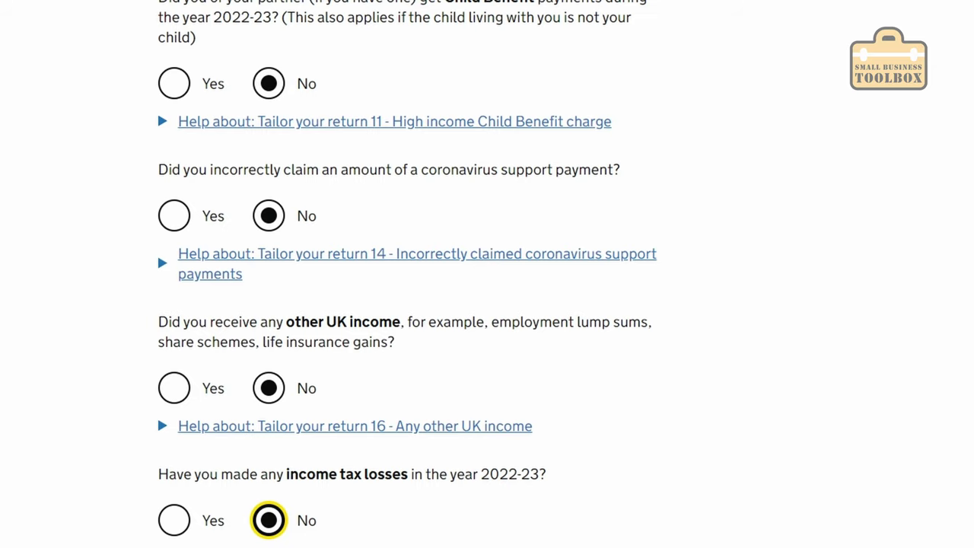
{"action": "left_click", "coordinate": [283, 355]}
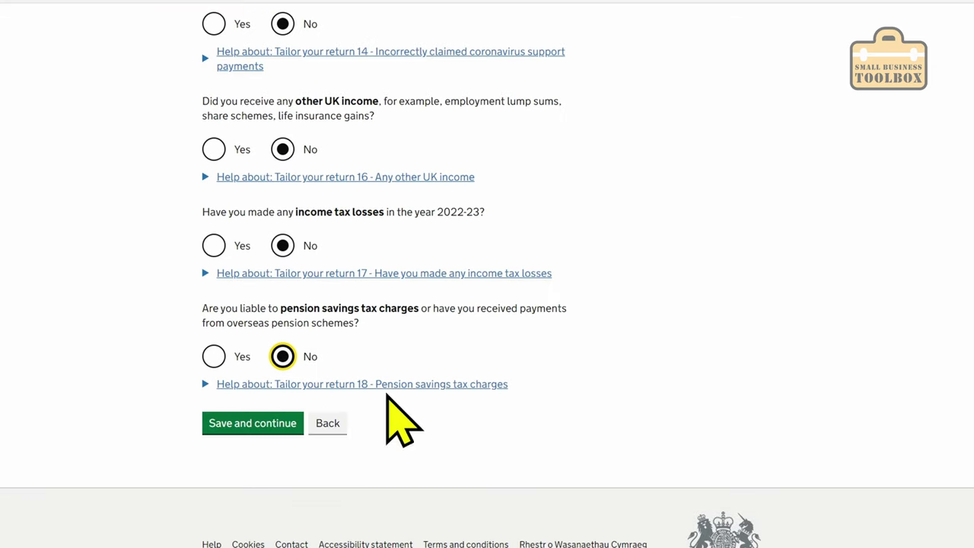
{"action": "left_click", "coordinate": [263, 428]}
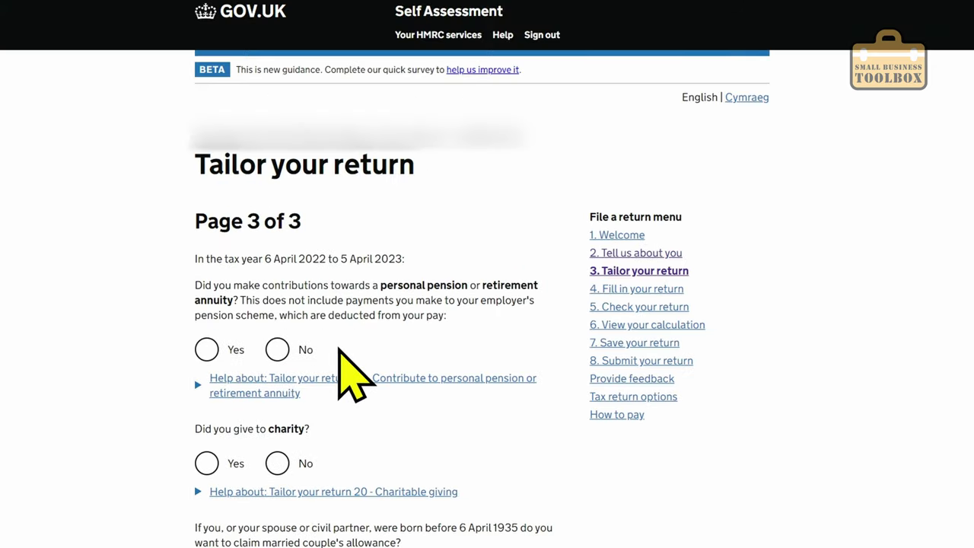
Step: Answer No to pension contributions, charity giving, married couple's allowance, allowance transfer and other reliefs
{"action": "left_click", "coordinate": [277, 351]}
{"action": "left_click", "coordinate": [277, 464]}
{"action": "scroll", "coordinate": [446, 184], "scroll_direction": "down", "scroll_amount": 5}
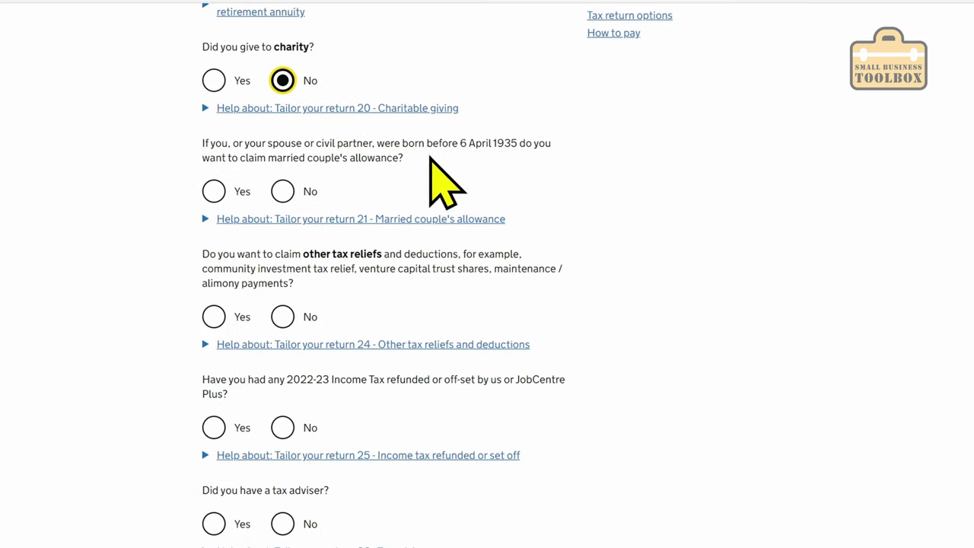
{"action": "left_click", "coordinate": [308, 195]}
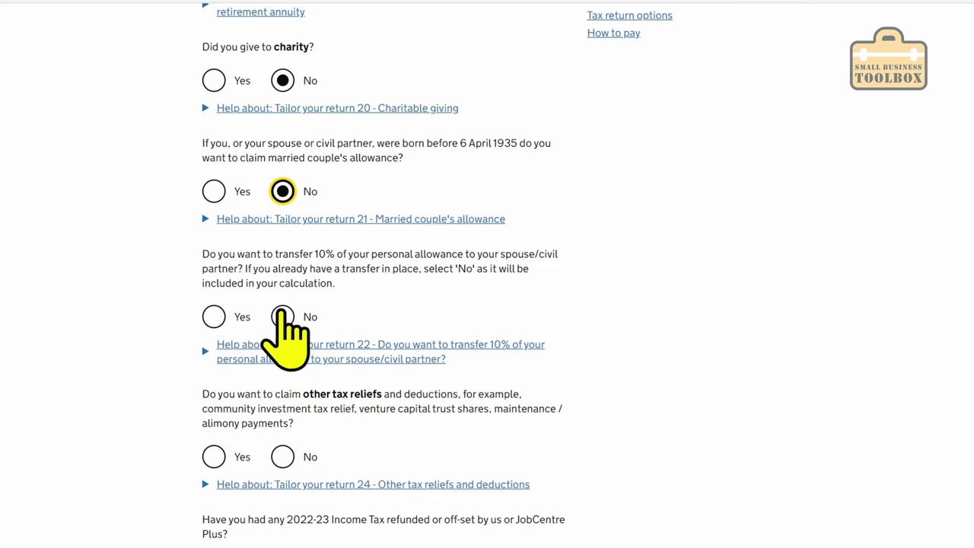
{"action": "left_click", "coordinate": [282, 316]}
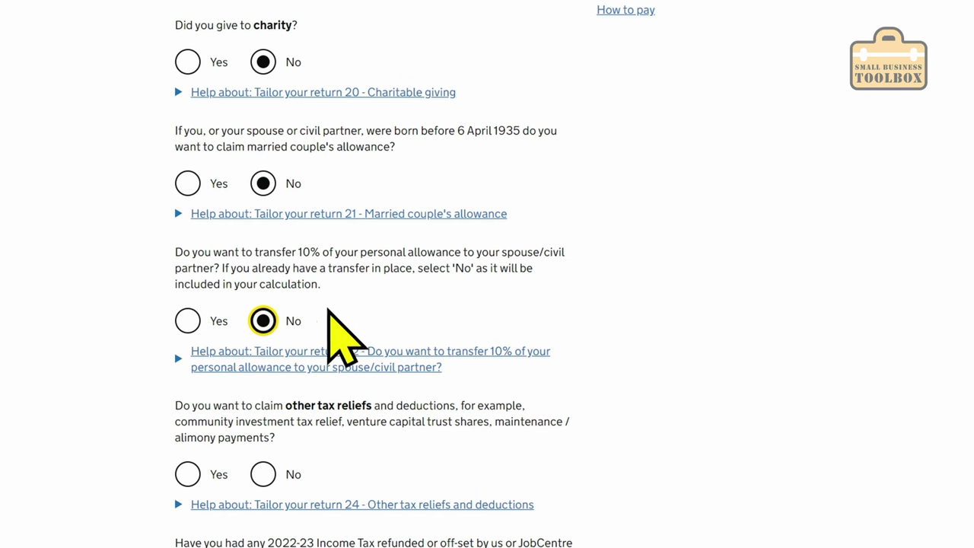
{"action": "left_click", "coordinate": [263, 474]}
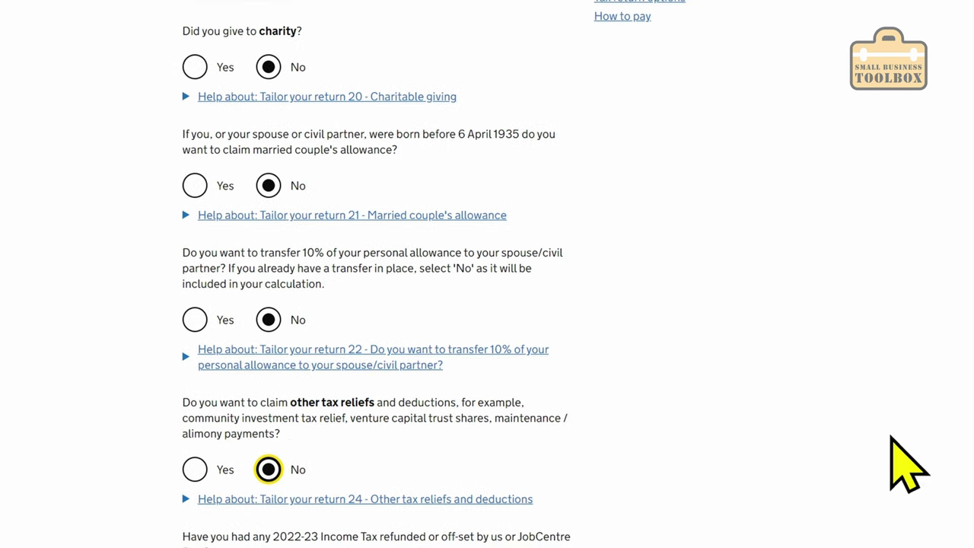
Step: Answer No to tax refunds, tax adviser, avoidance schemes and acting for someone else, then save
{"action": "scroll", "coordinate": [282, 199], "scroll_direction": "down", "scroll_amount": 5}
{"action": "left_click", "coordinate": [279, 197]}
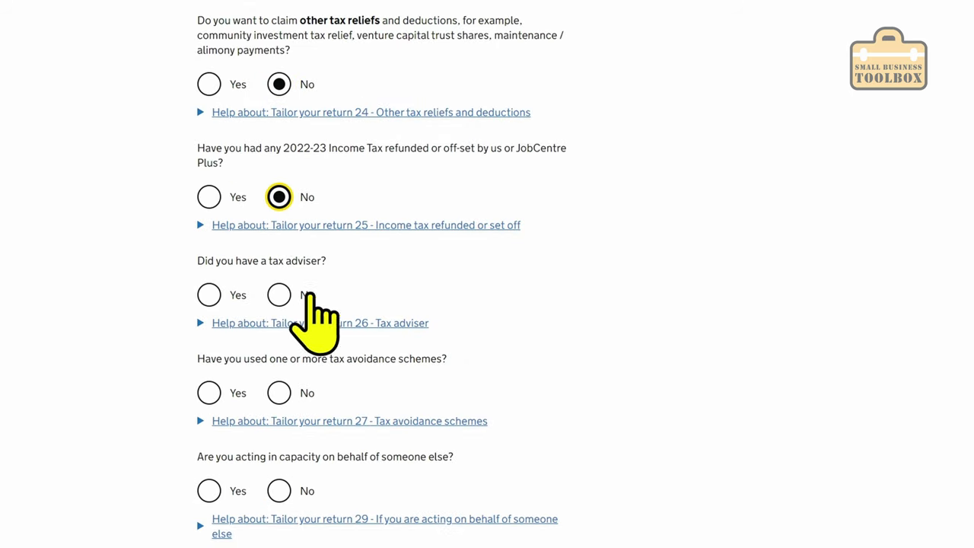
{"action": "left_click", "coordinate": [279, 295]}
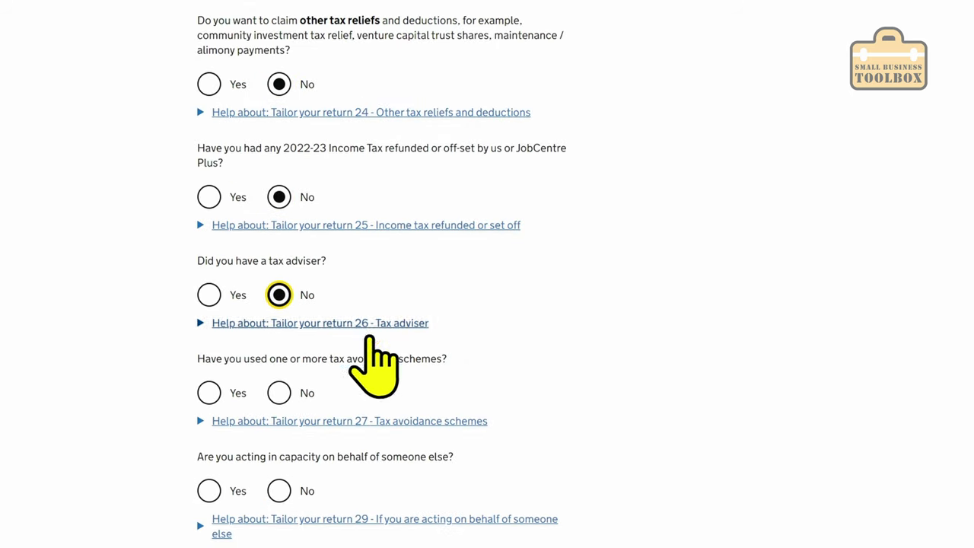
{"action": "left_click", "coordinate": [279, 392]}
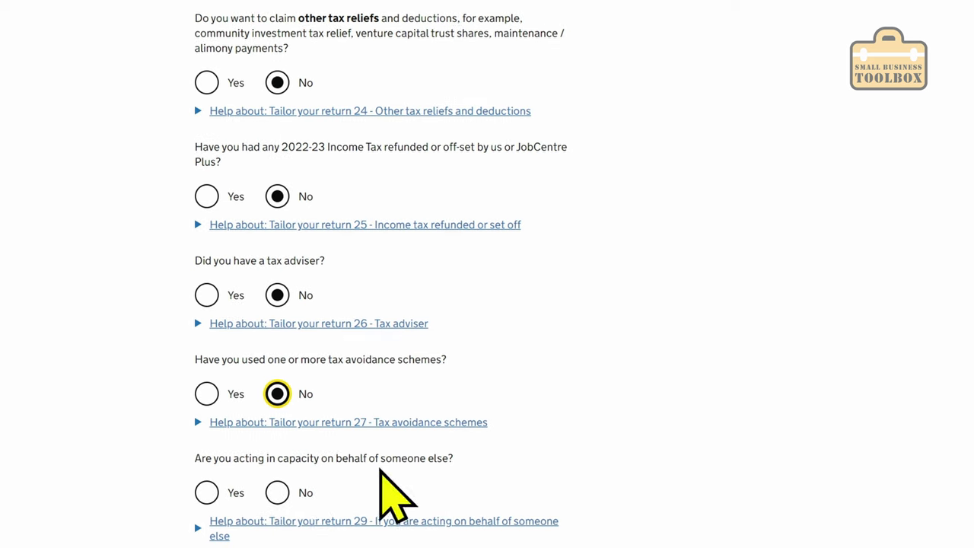
{"action": "left_click", "coordinate": [278, 493]}
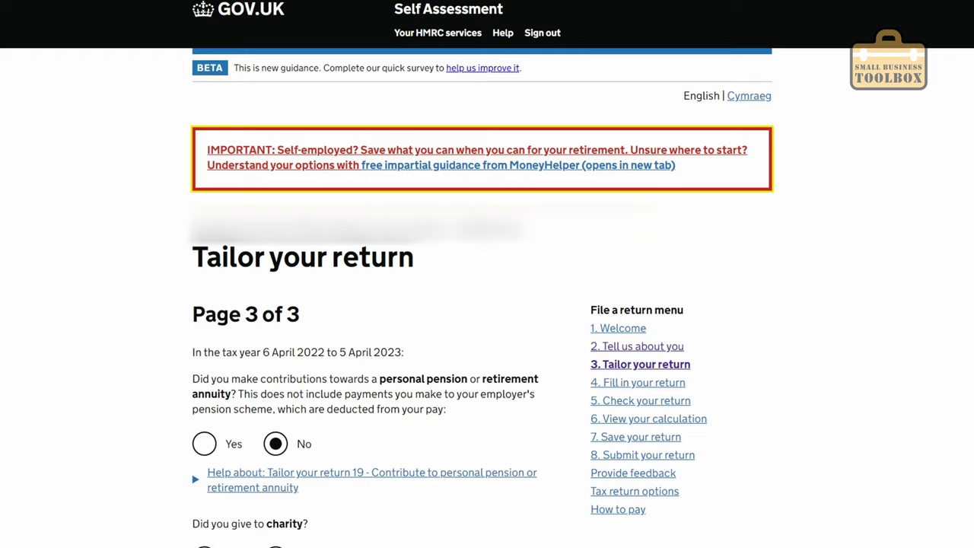
{"action": "scroll", "coordinate": [487, 305], "scroll_direction": "down", "scroll_amount": 15}
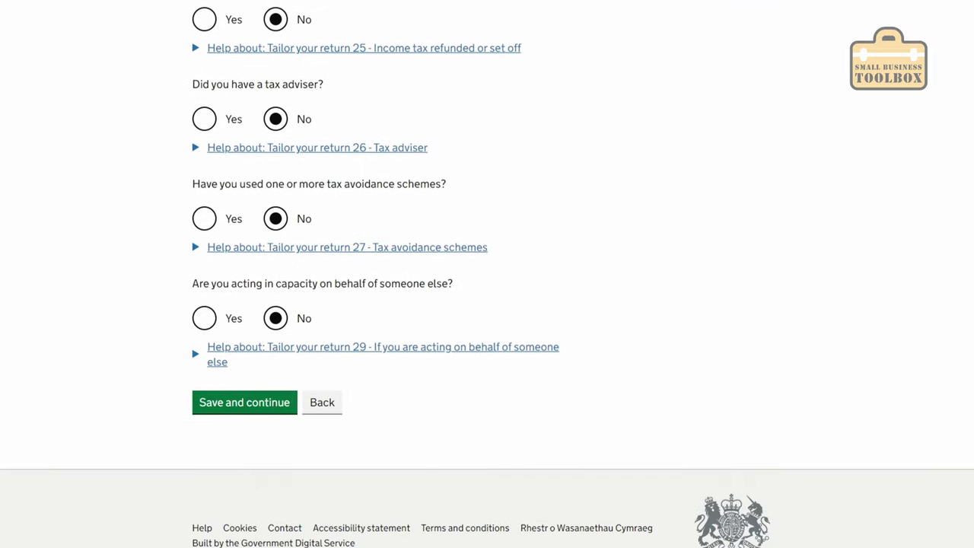
{"action": "left_click", "coordinate": [242, 399]}
Step: Scroll down the Fill in your return list to the Andy Mac Drums self-employment section
{"action": "scroll", "coordinate": [830, 370], "scroll_direction": "down", "scroll_amount": 10}
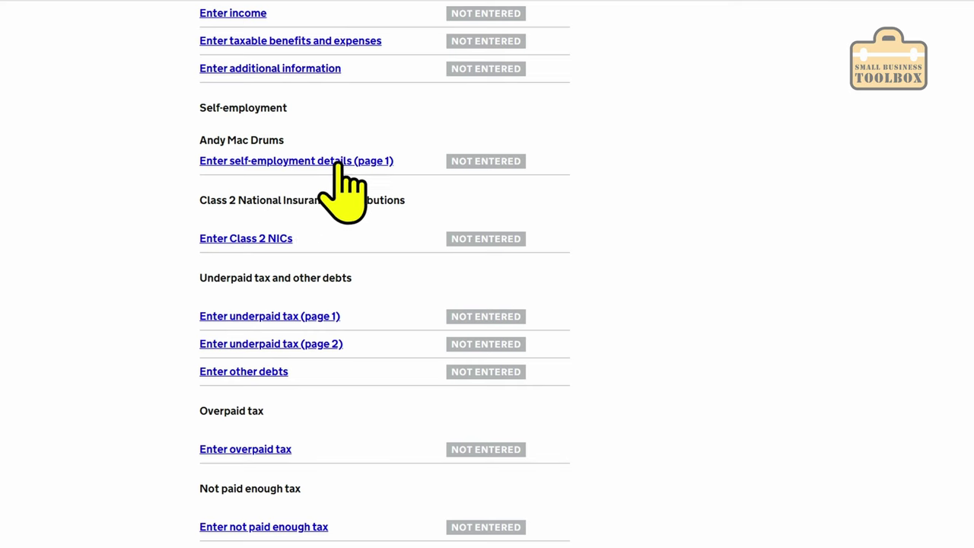
Step: On Andy Mac Drums page 1, answer No to £85,000 turnover, tick None of these apply, and save
{"action": "left_click", "coordinate": [316, 161]}
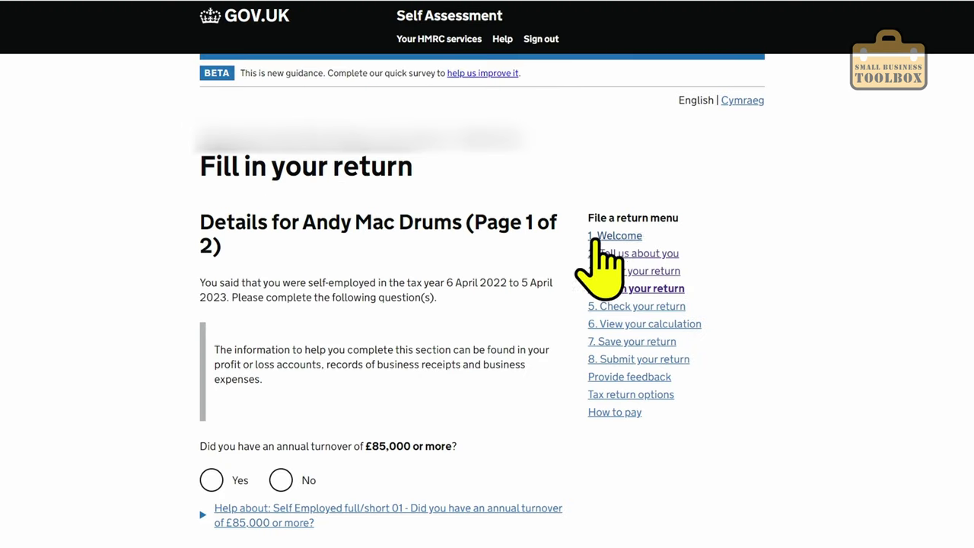
{"action": "scroll", "coordinate": [280, 329], "scroll_direction": "down", "scroll_amount": 2}
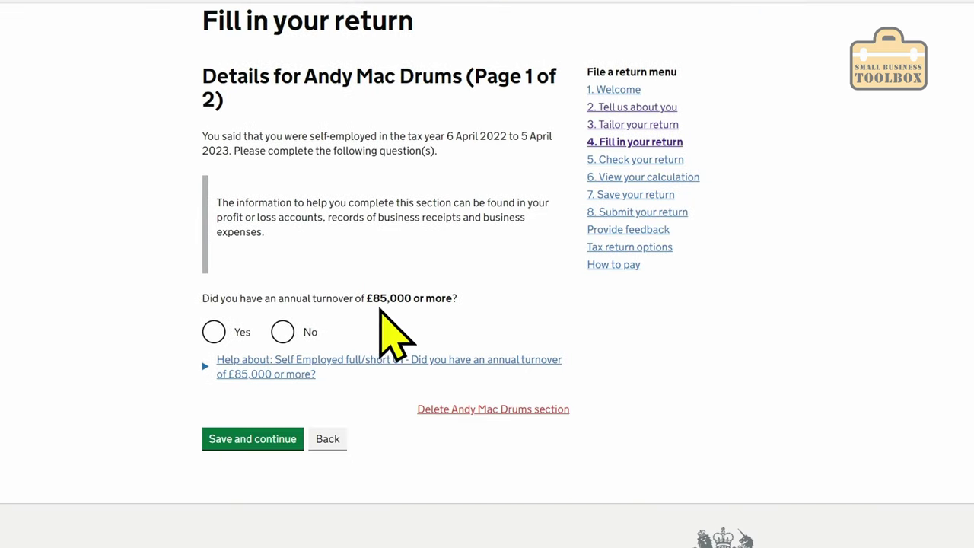
{"action": "left_click", "coordinate": [283, 332]}
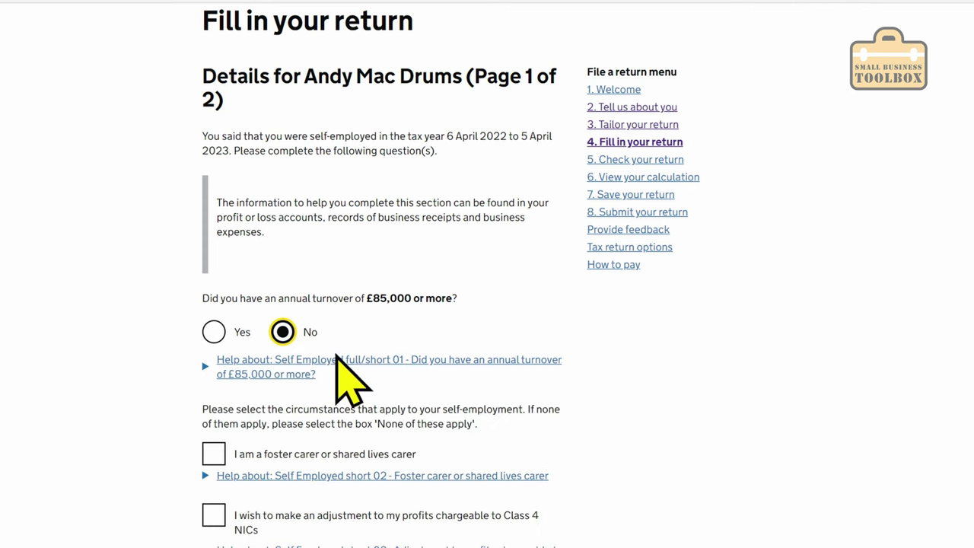
{"action": "scroll", "coordinate": [867, 331], "scroll_direction": "down", "scroll_amount": 12}
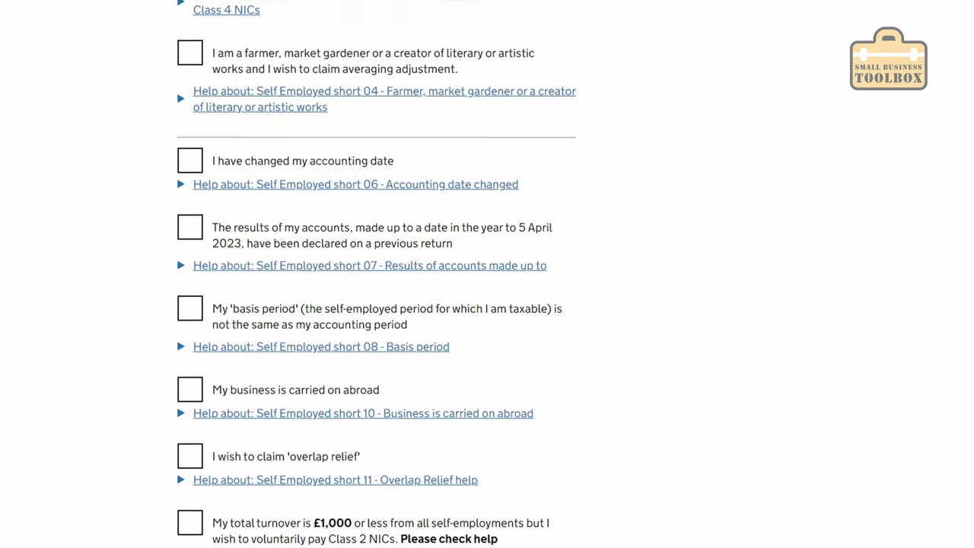
{"action": "scroll", "coordinate": [376, 305], "scroll_direction": "down", "scroll_amount": 3}
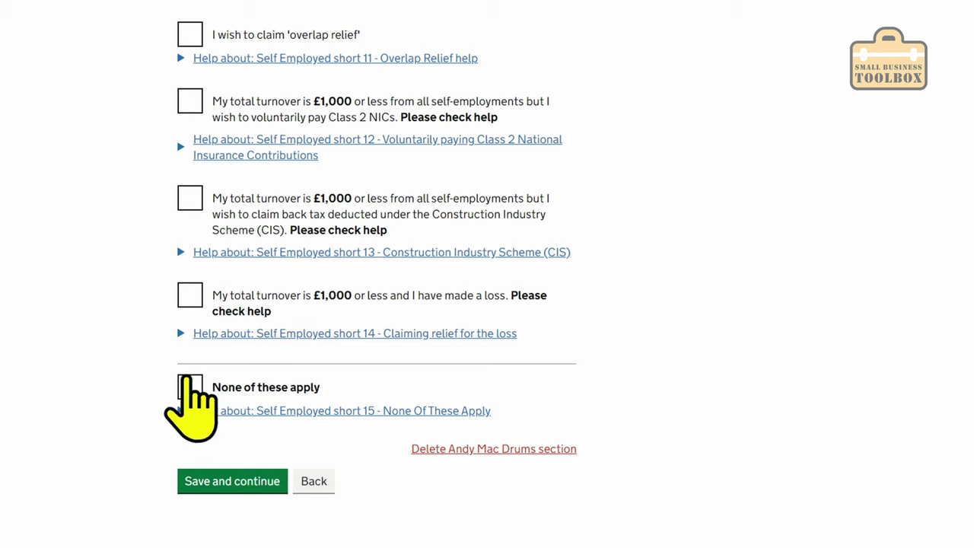
{"action": "left_click", "coordinate": [190, 387]}
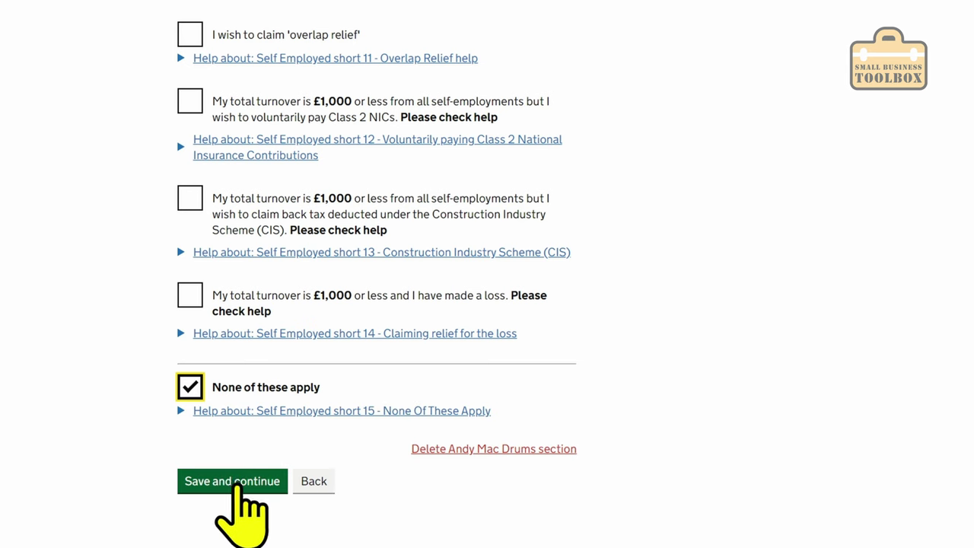
{"action": "left_click", "coordinate": [255, 482]}
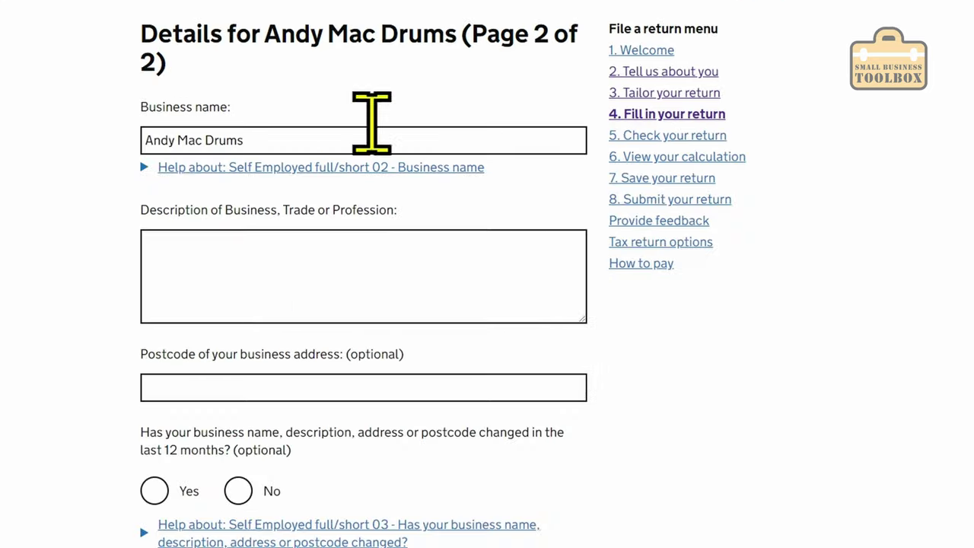
Step: Describe the business as 'Drum teacher', fill the postcode, answer No to changes and ceasing trading, and save
{"action": "left_click", "coordinate": [306, 275]}
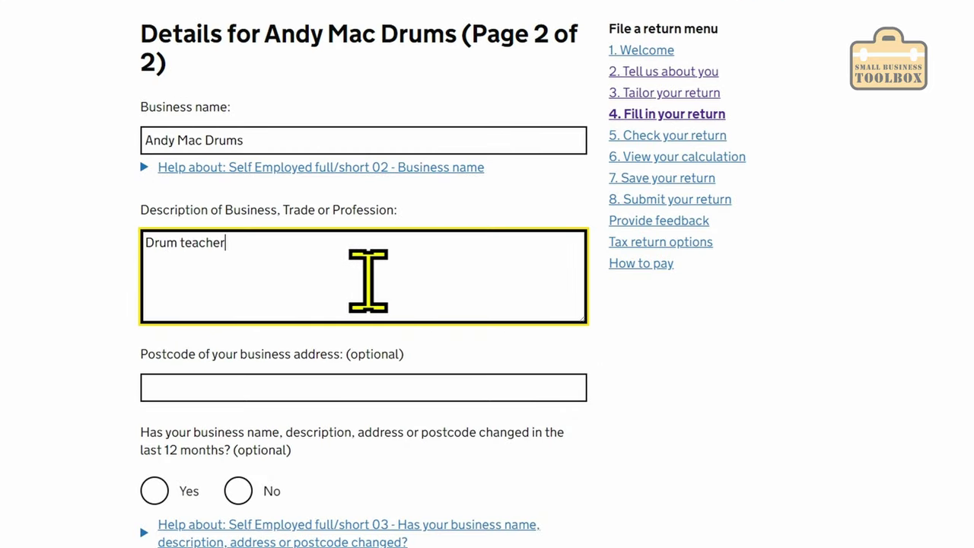
{"action": "left_click", "coordinate": [373, 389]}
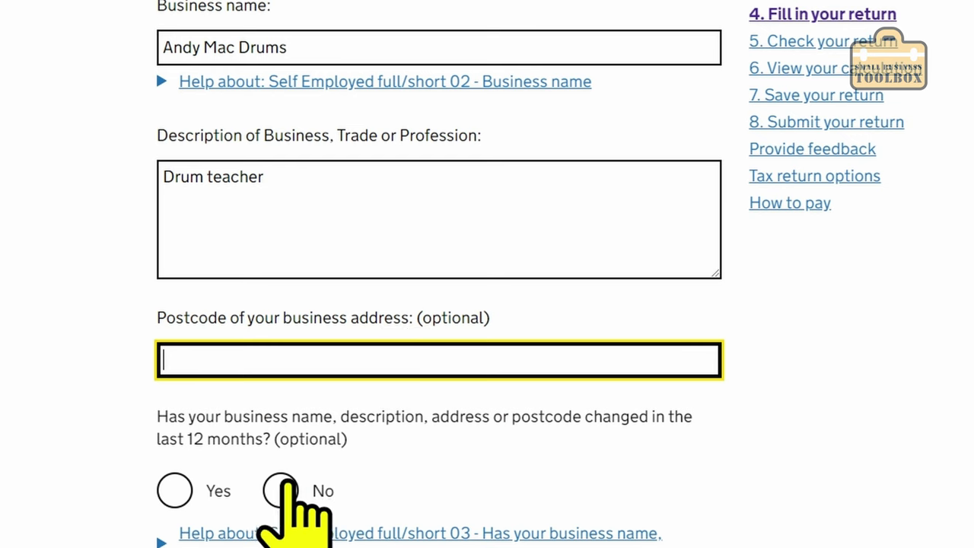
{"action": "left_click", "coordinate": [281, 489]}
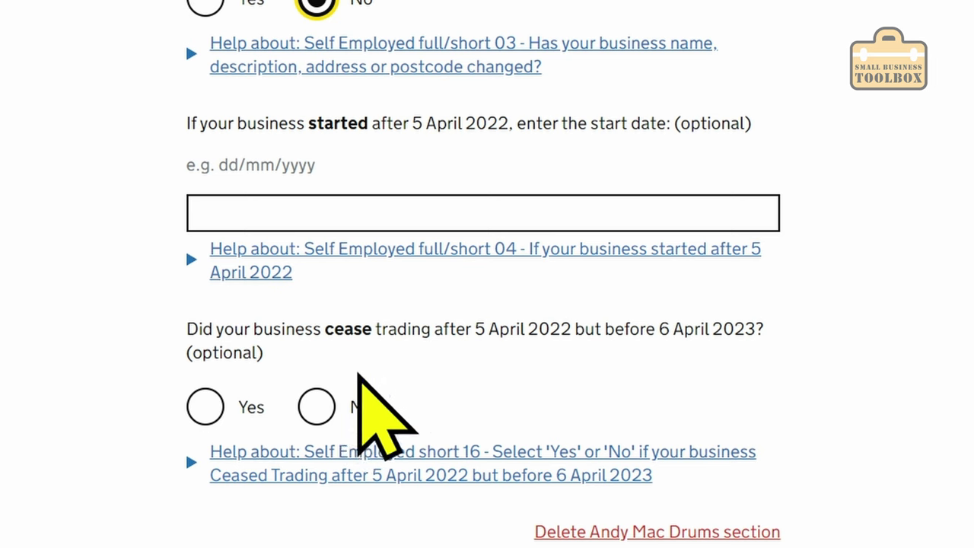
{"action": "left_click", "coordinate": [317, 407]}
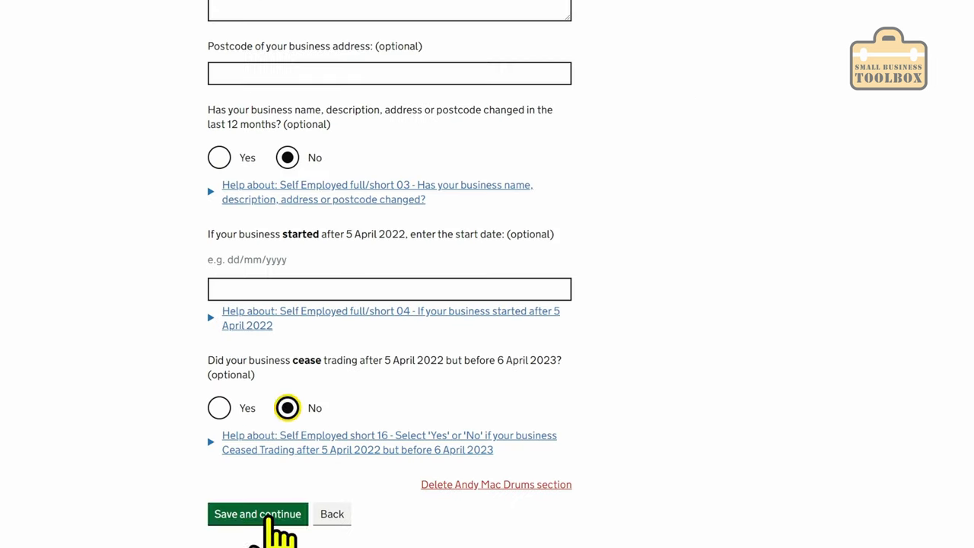
{"action": "left_click", "coordinate": [287, 516]}
Step: Enter 05/04/2023 as the accounts date, choose Yes for the cash basis, and save
{"action": "left_click", "coordinate": [395, 290]}
{"action": "type", "text": "05/04/2023"}
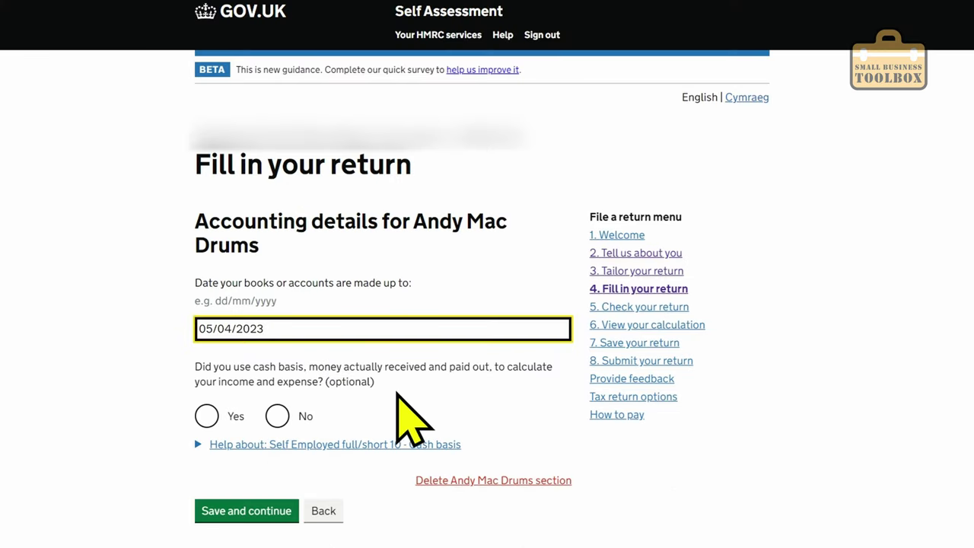
{"action": "left_click", "coordinate": [207, 417]}
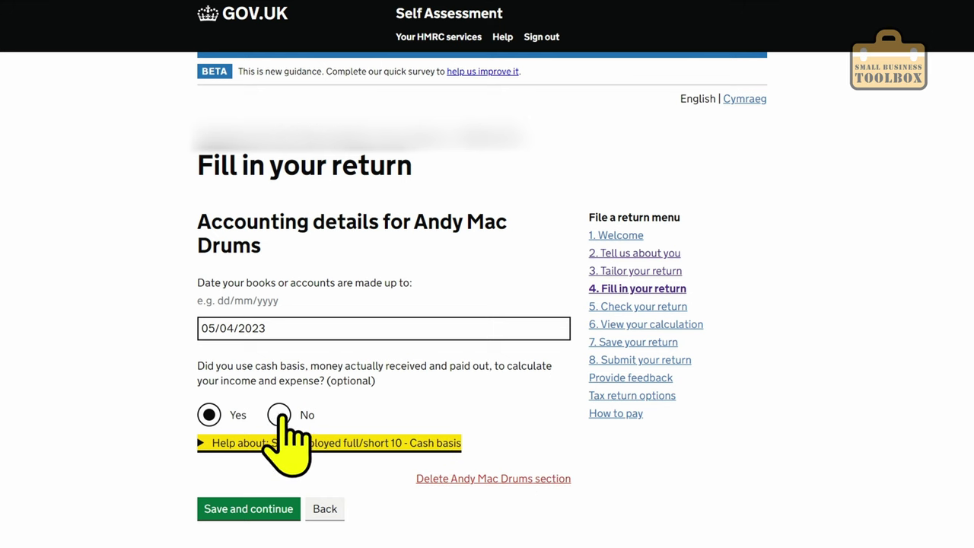
{"action": "left_click", "coordinate": [264, 515]}
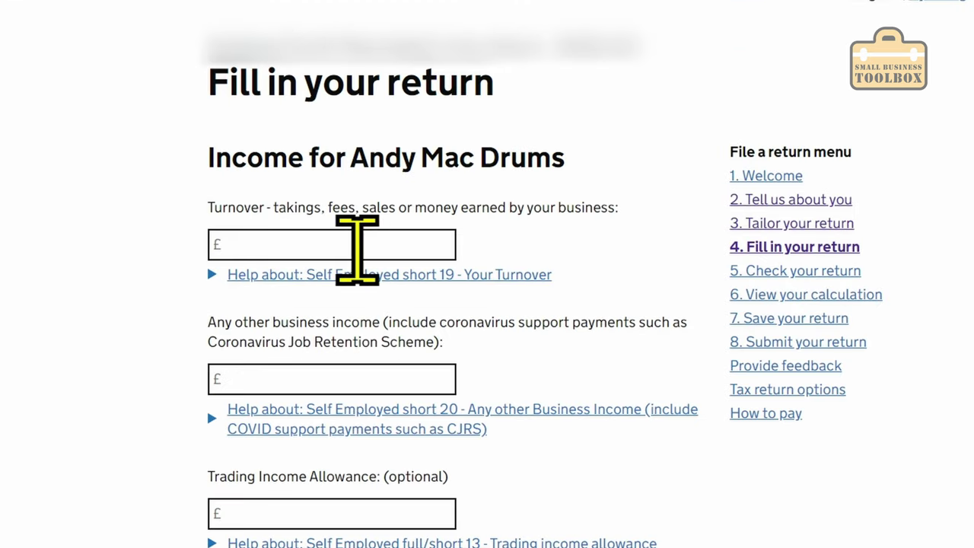
Step: Enter turnover of 30000.00 and total allowable expenses of 10000.00 as single totals
{"action": "left_click", "coordinate": [357, 250]}
{"action": "type", "text": "30000.00"}
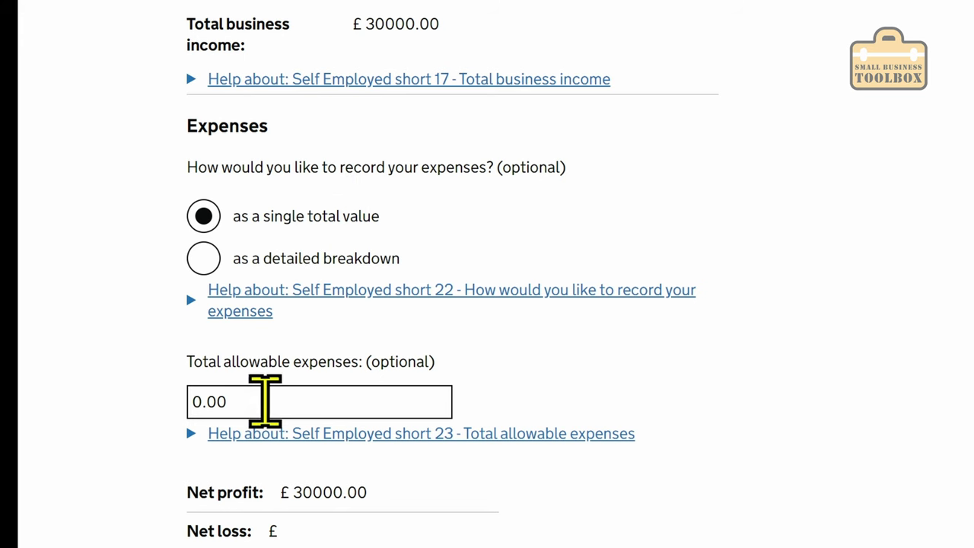
{"action": "triple_click", "coordinate": [264, 400]}
{"action": "type", "text": "10000.00"}
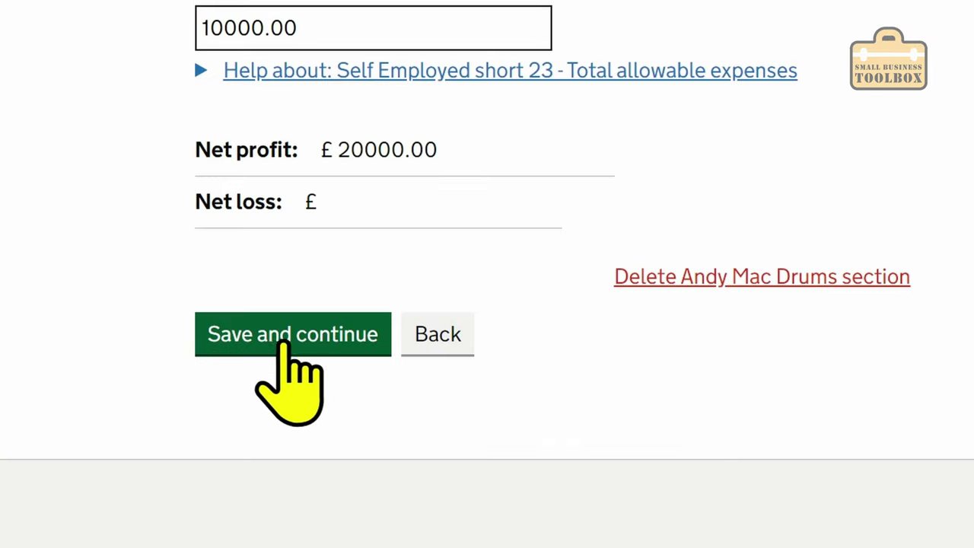
Step: Save the £30,000 turnover and £10,000 expenses, then pass the capital allowances page with no entries
{"action": "left_click", "coordinate": [281, 339]}
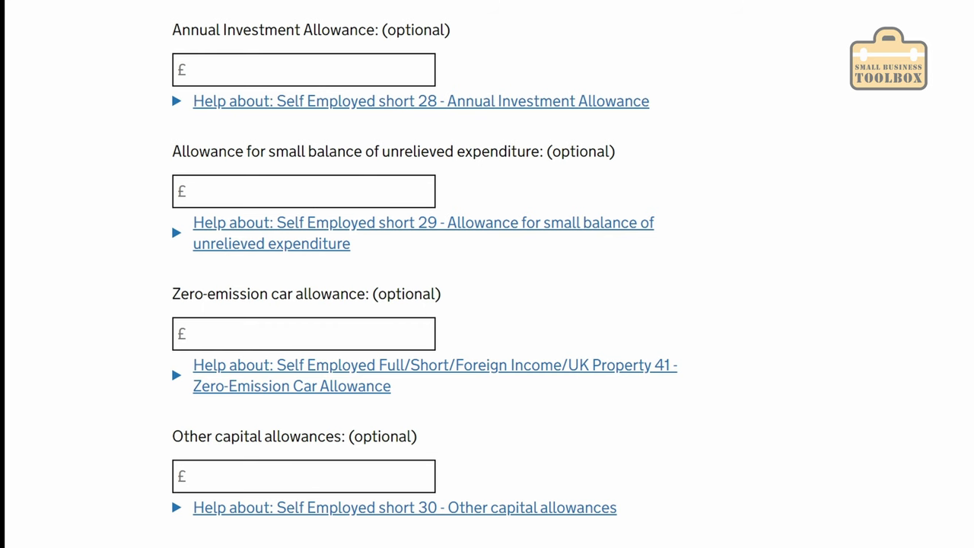
{"action": "scroll", "coordinate": [202, 272], "scroll_direction": "down", "scroll_amount": 5}
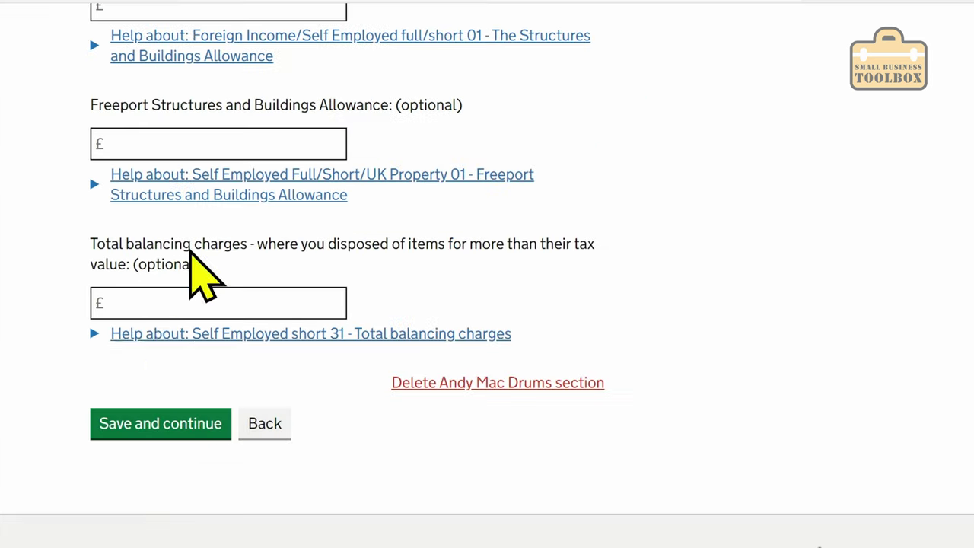
{"action": "left_click", "coordinate": [157, 424]}
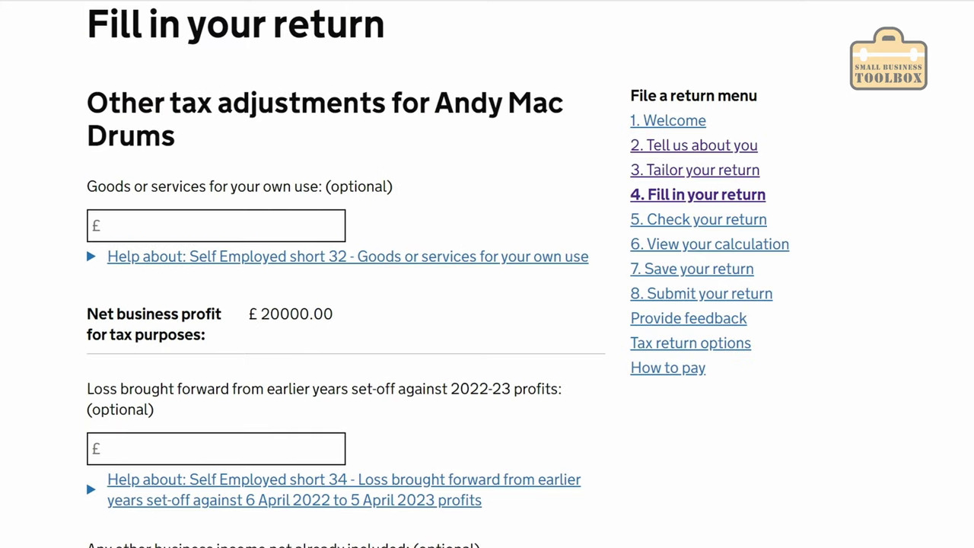
{"action": "scroll", "coordinate": [343, 304], "scroll_direction": "down", "scroll_amount": 5}
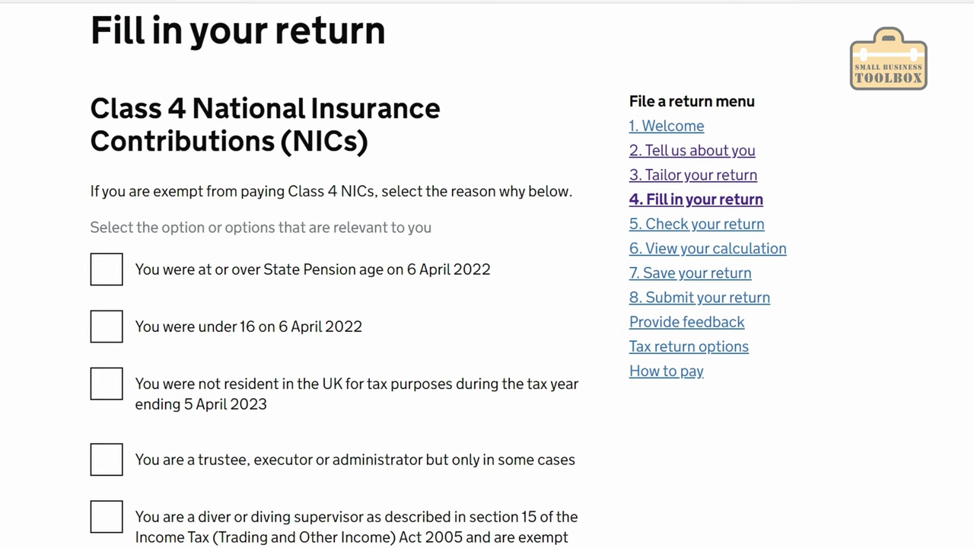
Step: Choose 'None of these apply' for Class 4 NICs and save the other-information page blank
{"action": "scroll", "coordinate": [196, 291], "scroll_direction": "down", "scroll_amount": 5}
{"action": "left_click", "coordinate": [193, 291]}
{"action": "left_click", "coordinate": [231, 478]}
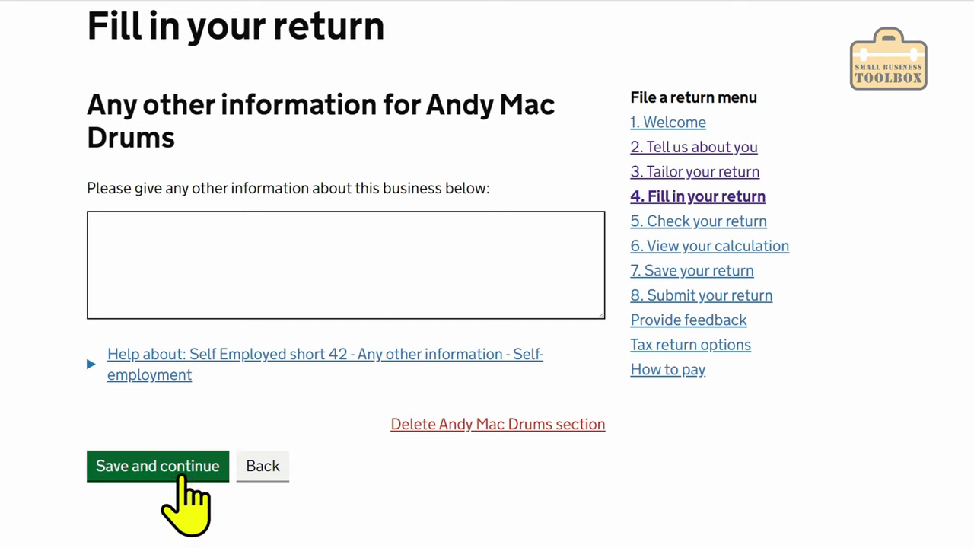
{"action": "left_click", "coordinate": [164, 453]}
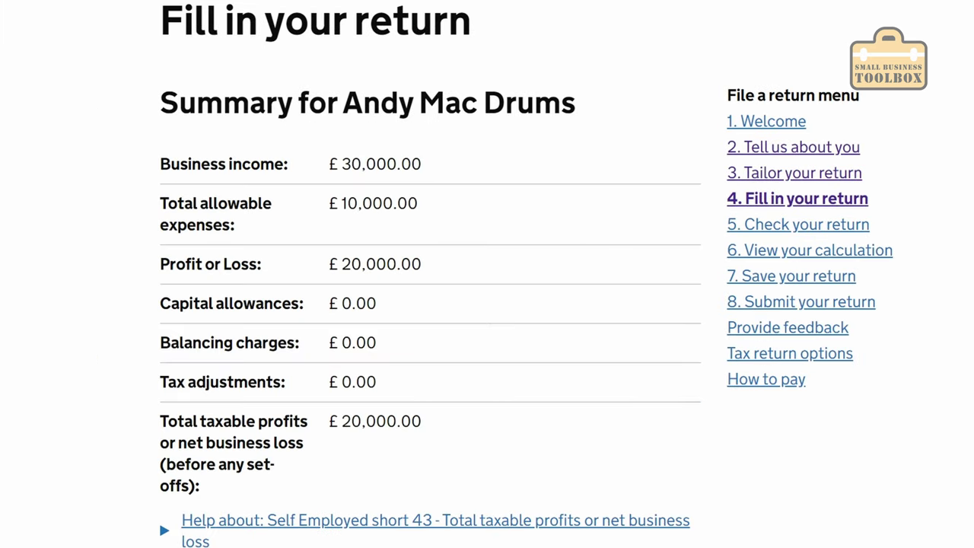